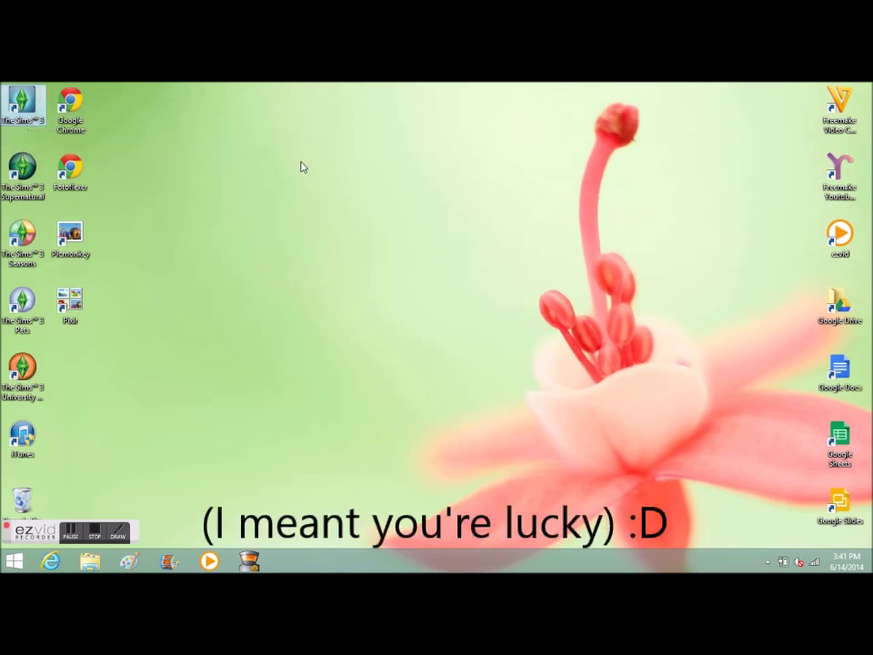
# Step: Launch The Sims 3 from its selected desktop icon
pyautogui.press('Return')
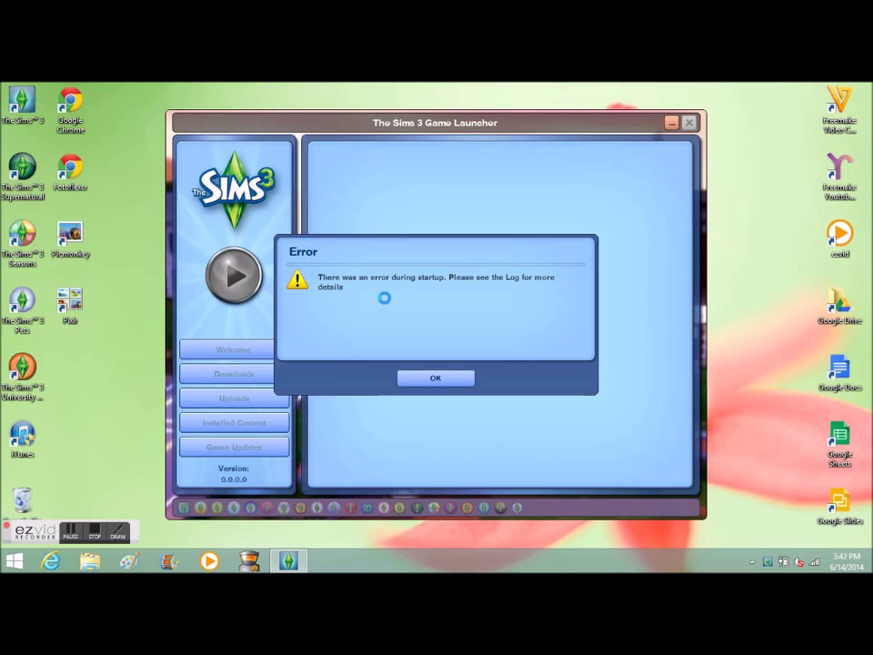
# Step: Acknowledge the launcher's startup error so the launcher closes
pyautogui.click(443, 379)
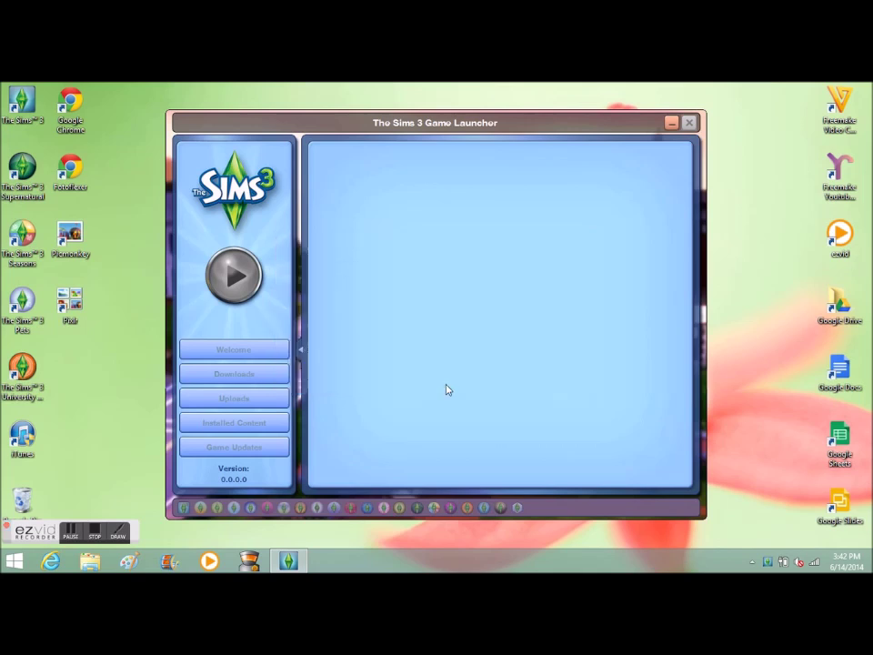
# Step: Browse in File Explorer to Documents > Electronic Arts > The Sims 3
pyautogui.click(91, 561)
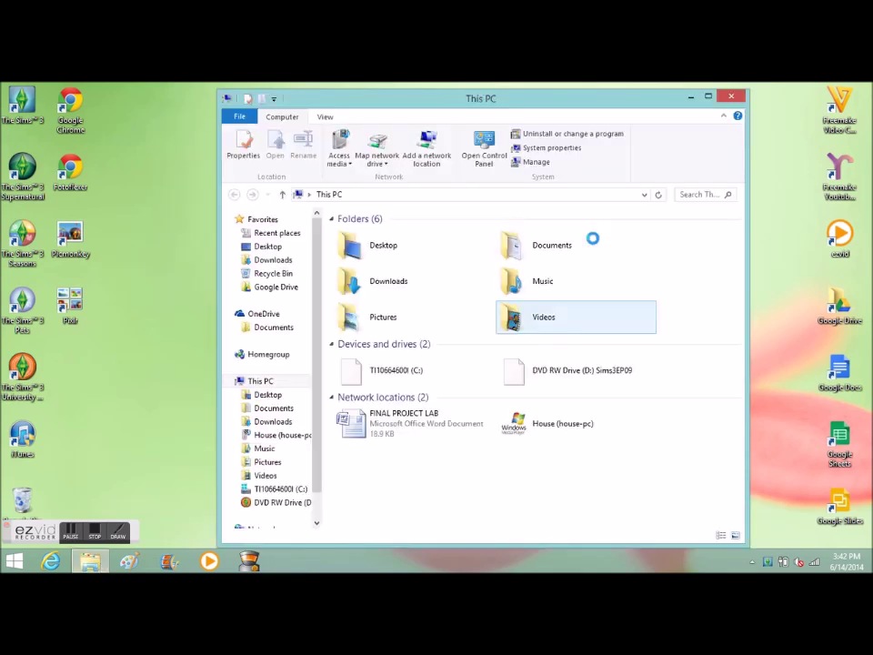
pyautogui.doubleClick(517, 255)
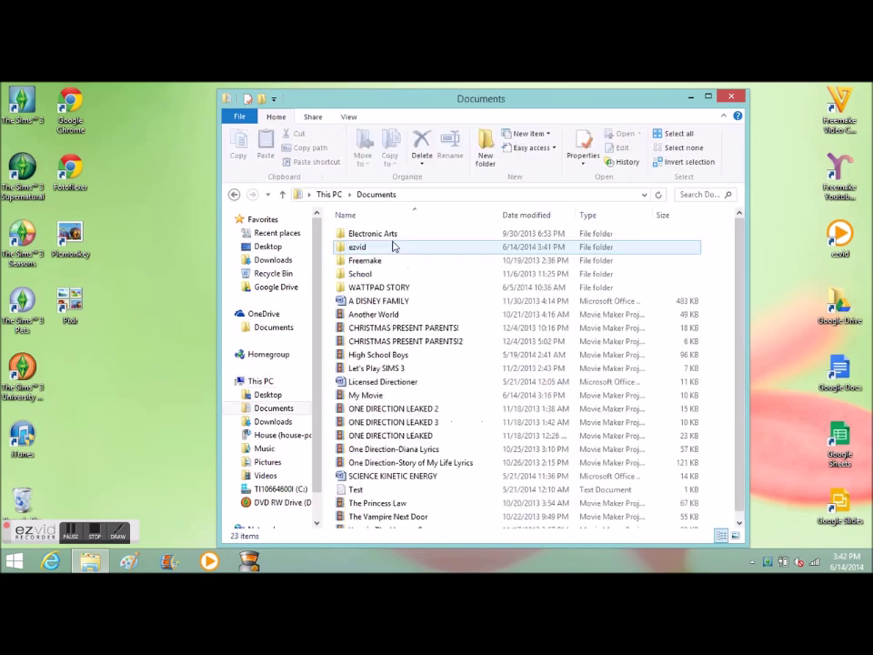
pyautogui.doubleClick(392, 233)
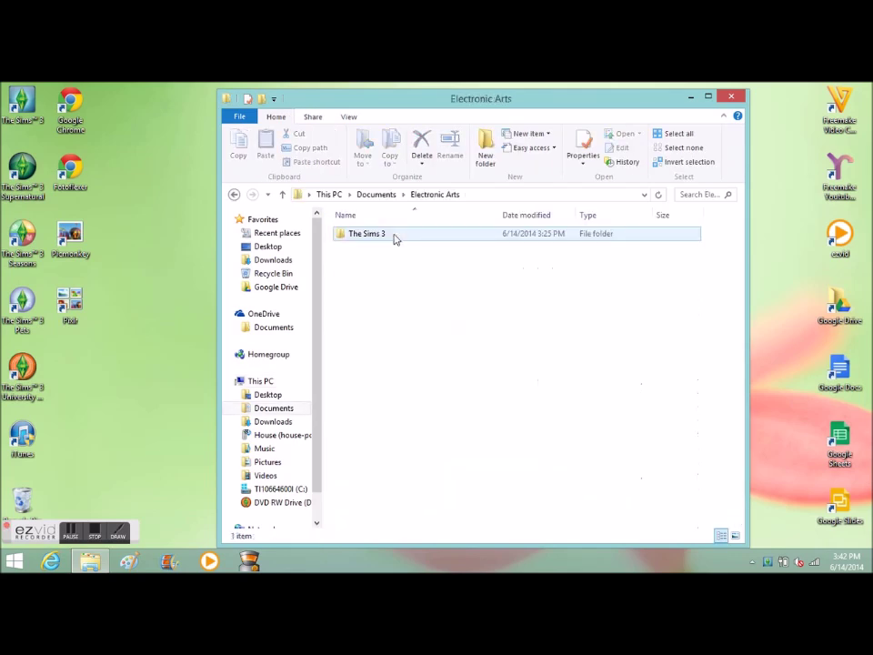
pyautogui.doubleClick(393, 235)
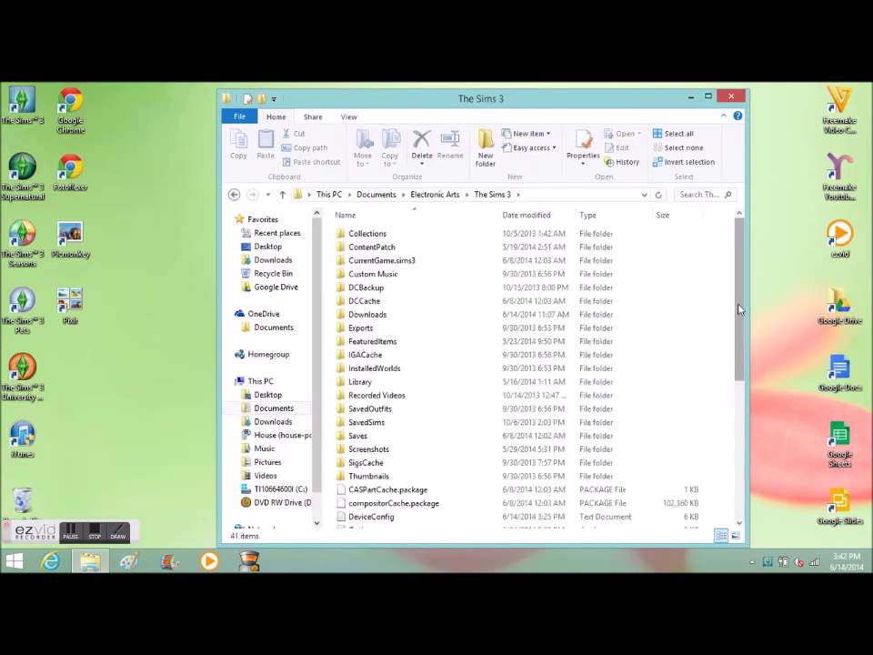
pyautogui.moveTo(740, 311); pyautogui.dragTo(754, 481)
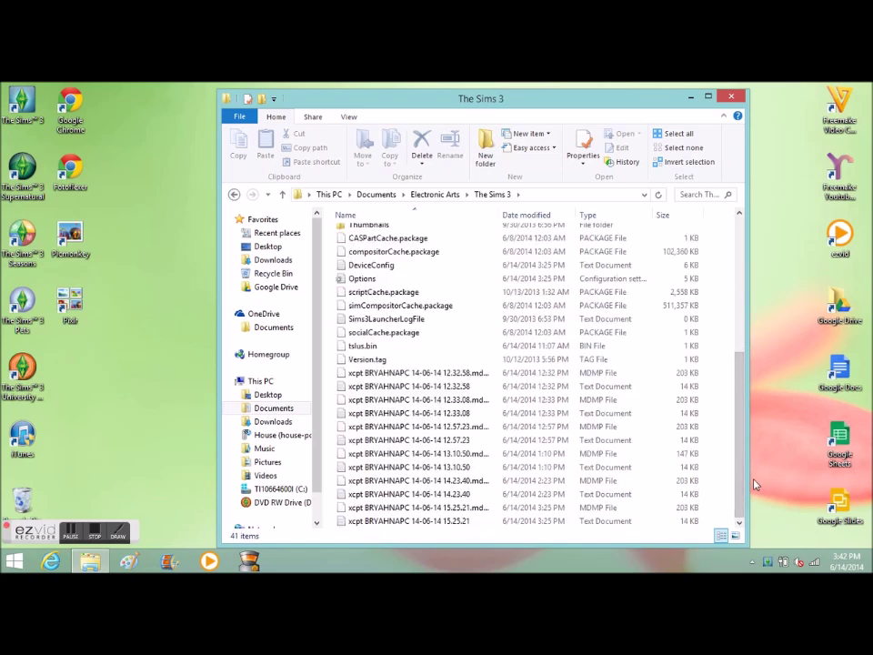
# Step: Open Sims3LauncherLogFile, find it empty, and close Notepad and the folder window
pyautogui.doubleClick(482, 320)
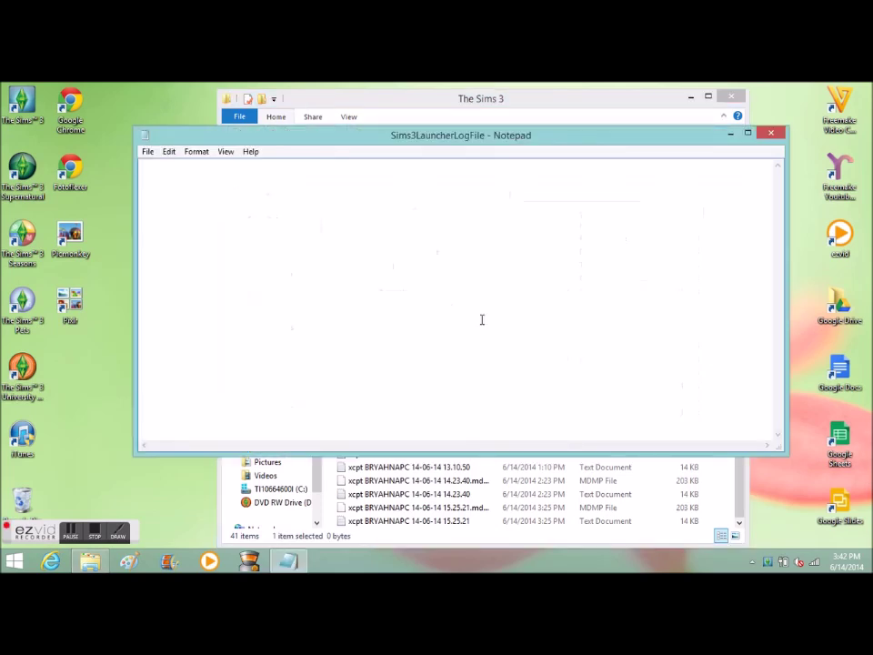
pyautogui.click(772, 133)
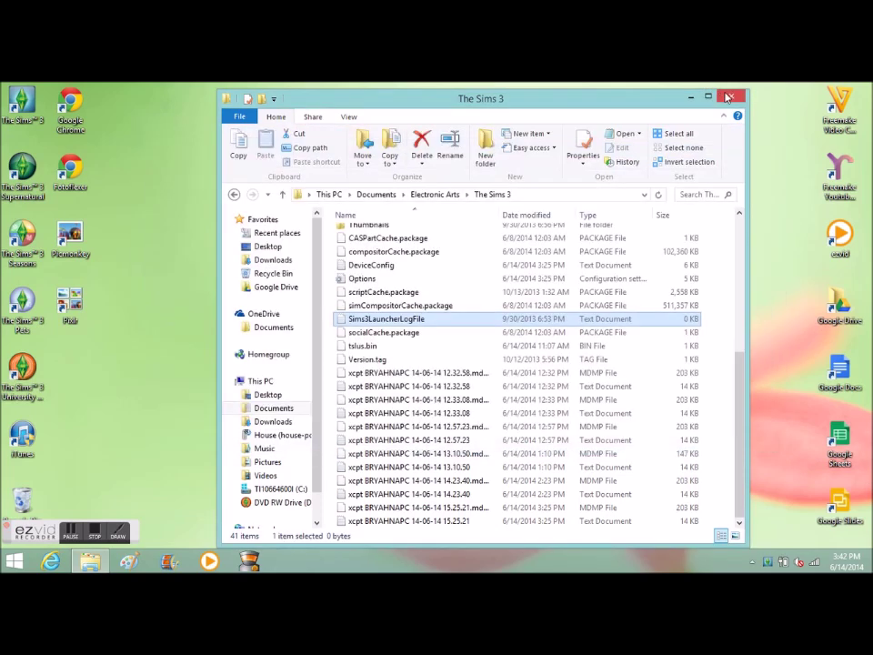
pyautogui.click(733, 97)
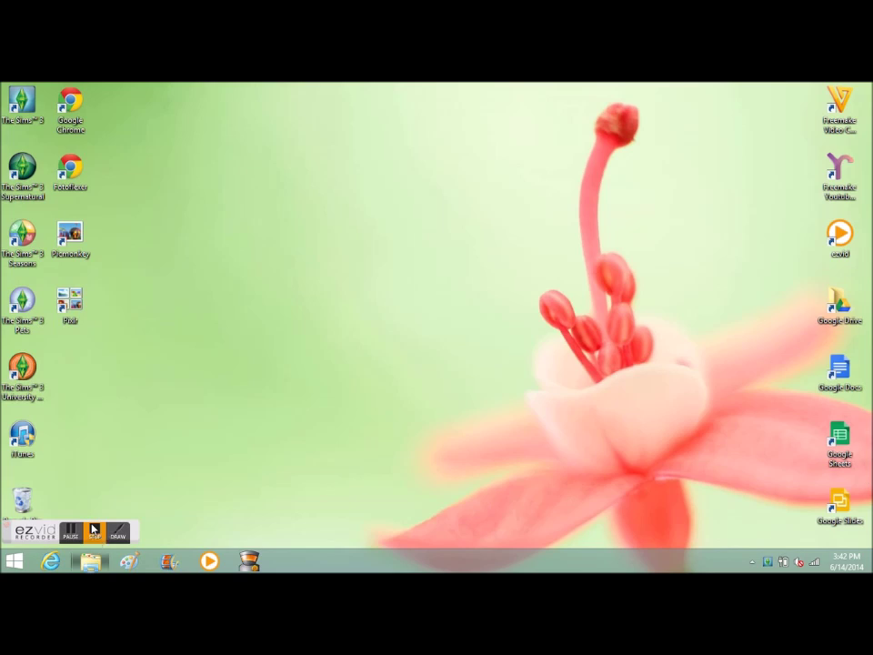
pyautogui.click(93, 529)
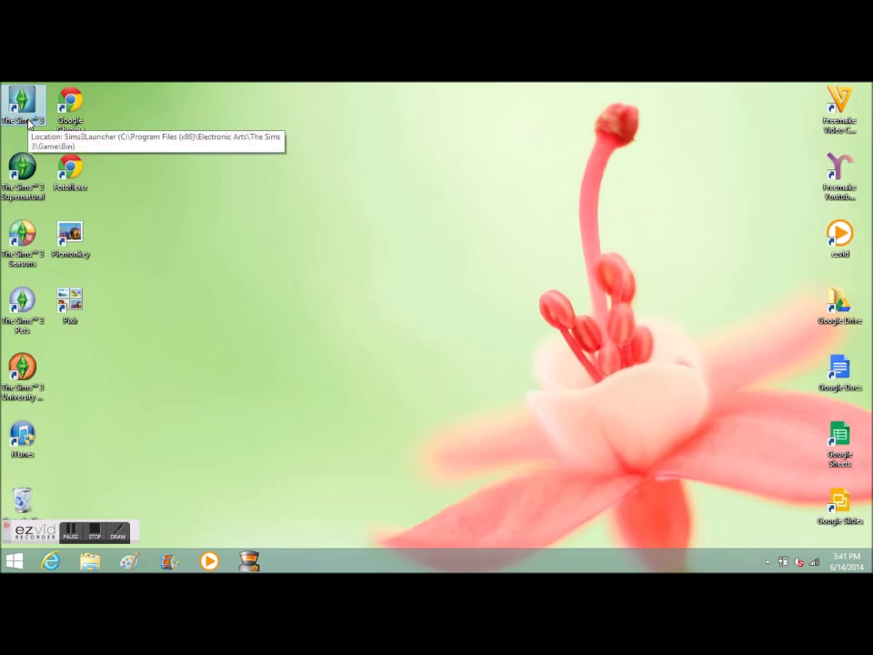
pyautogui.doubleClick(29, 119)
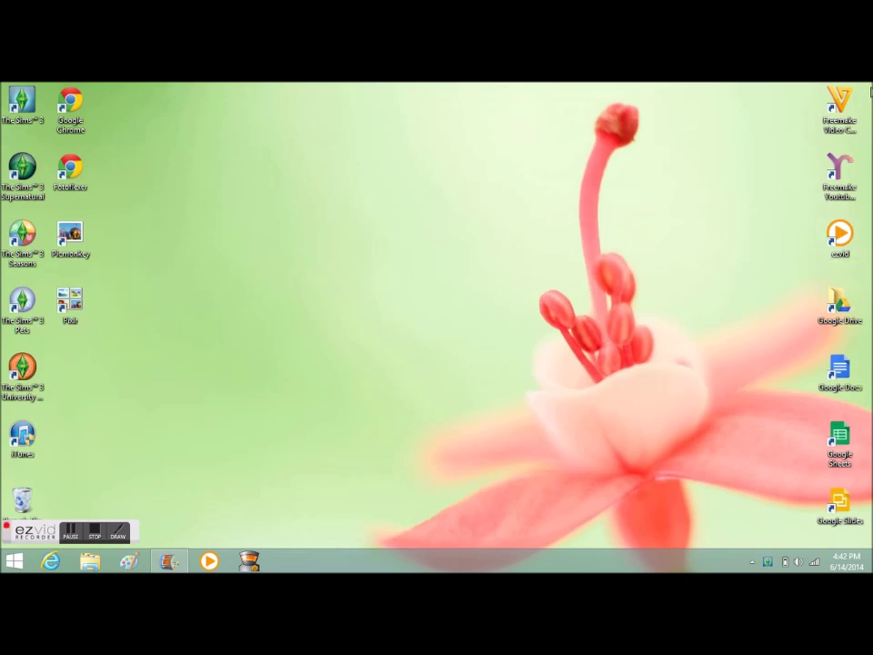
pyautogui.moveTo(871, 83)
pyautogui.click(843, 485)
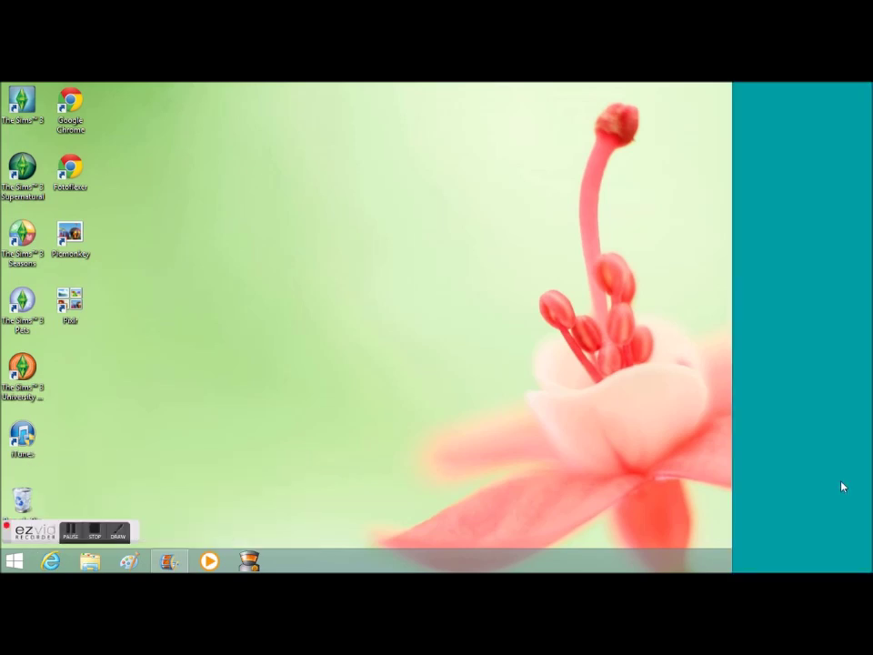
pyautogui.click(725, 187)
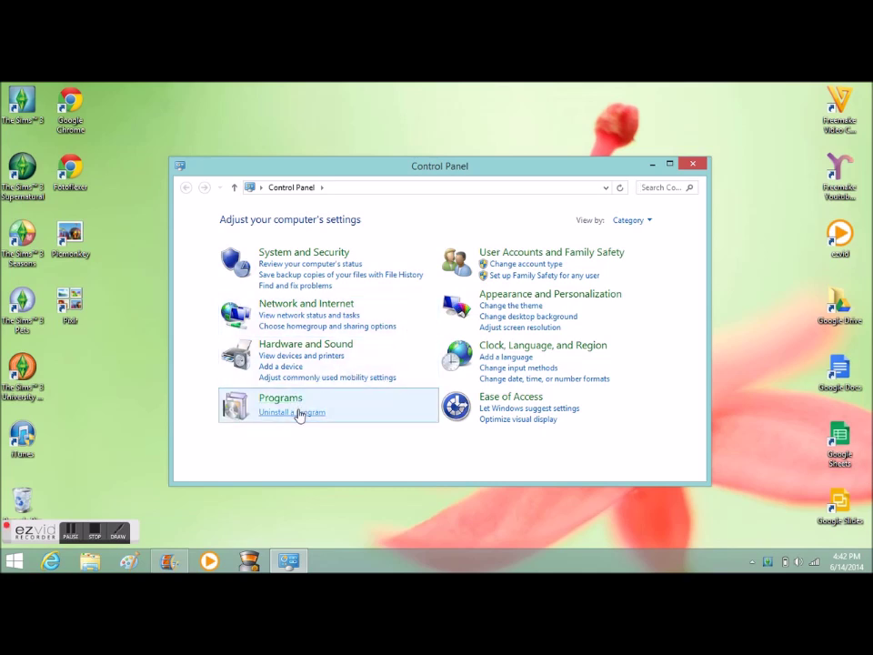
pyautogui.click(298, 413)
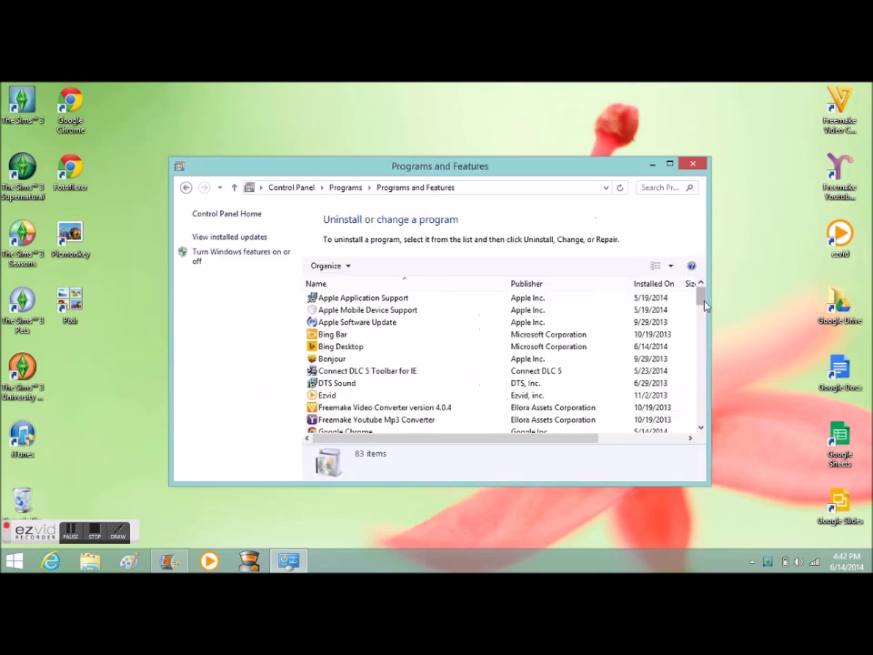
pyautogui.moveTo(702, 303); pyautogui.dragTo(706, 386)
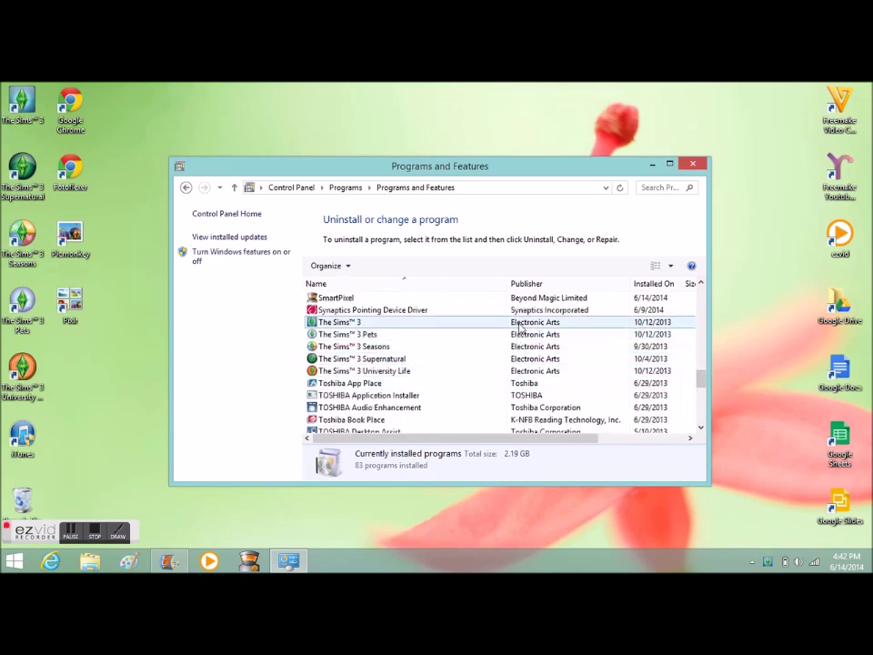
pyautogui.click(527, 371)
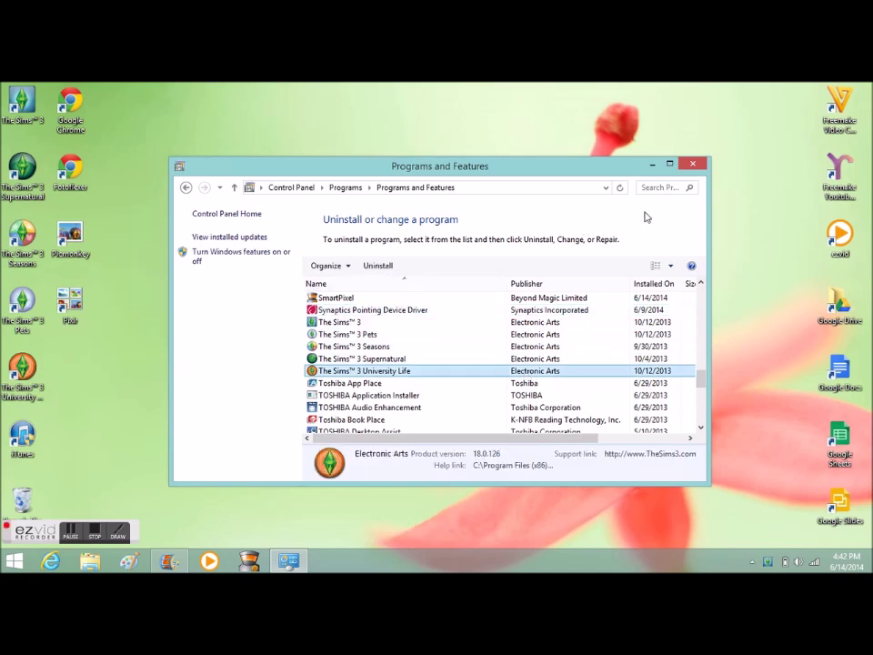
pyautogui.click(689, 164)
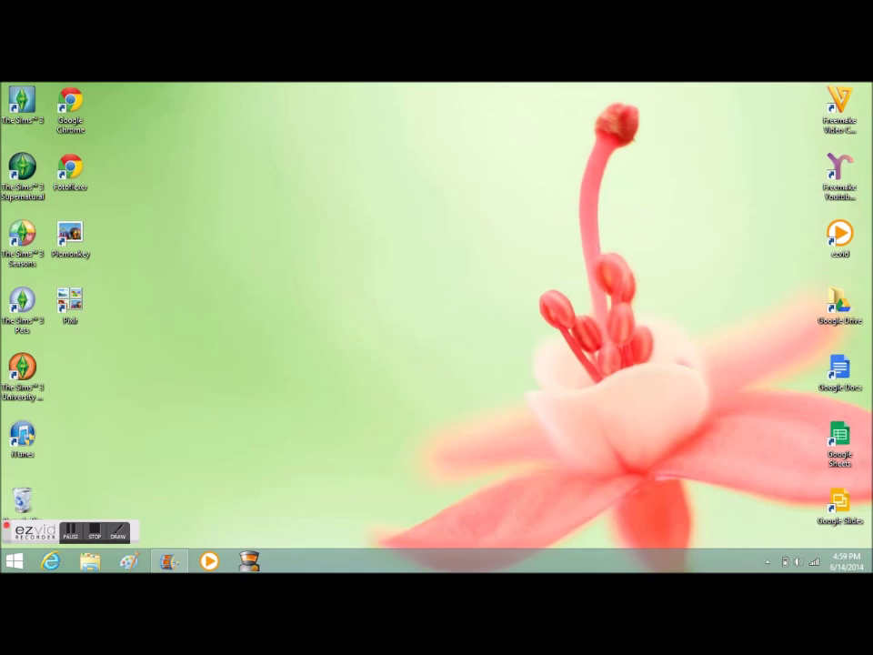
pyautogui.moveTo(870, 84)
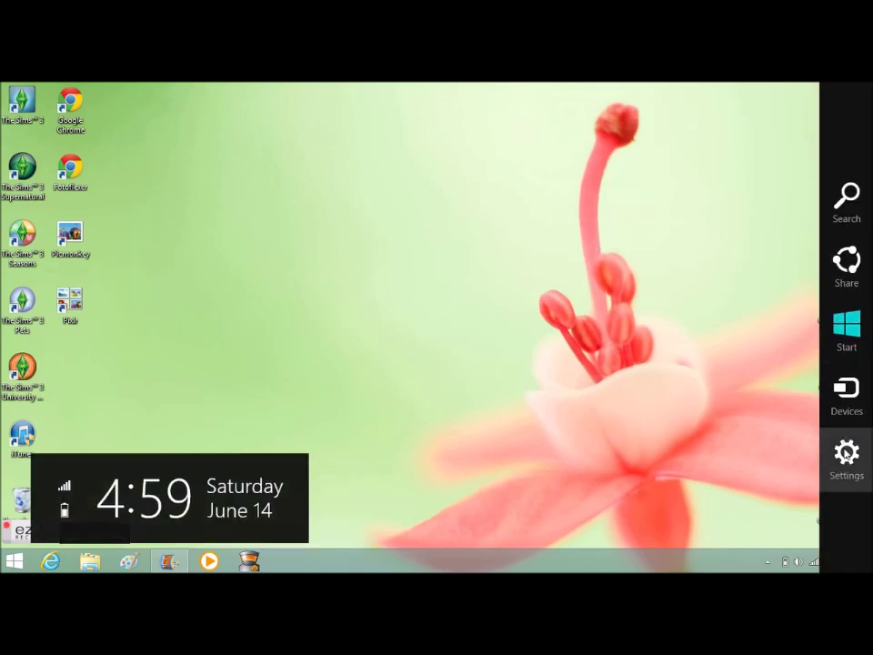
pyautogui.click(846, 452)
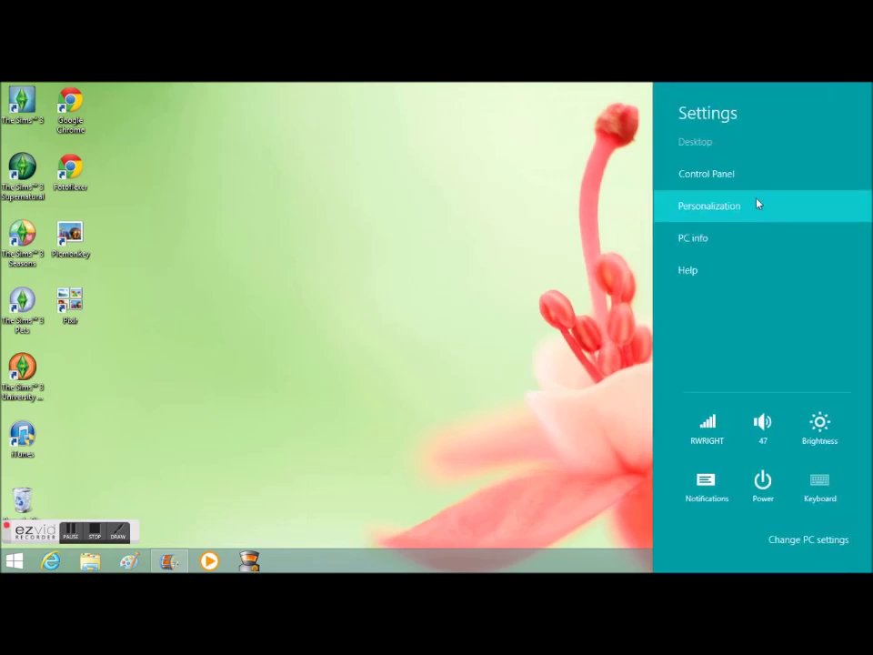
pyautogui.click(755, 183)
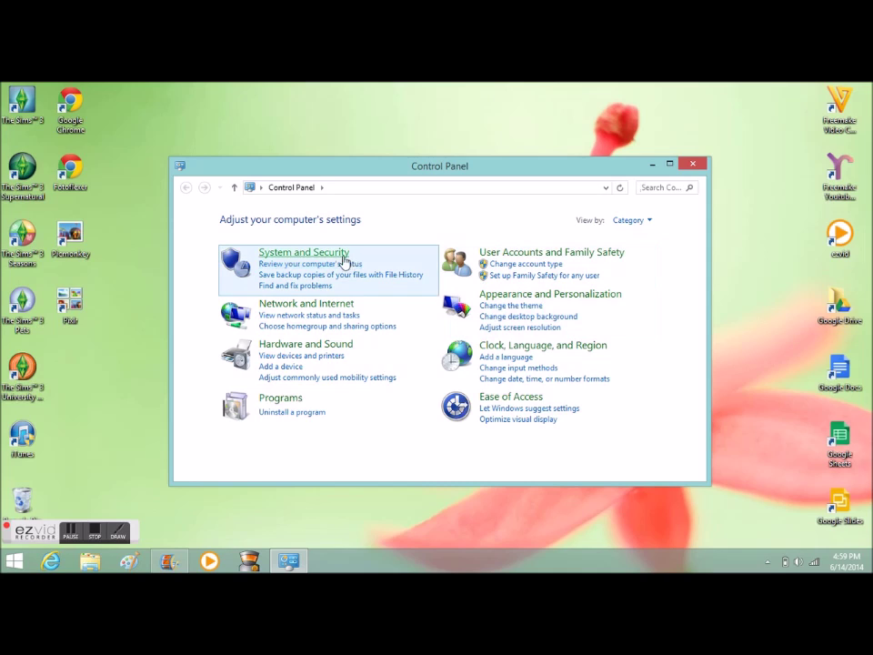
pyautogui.click(343, 262)
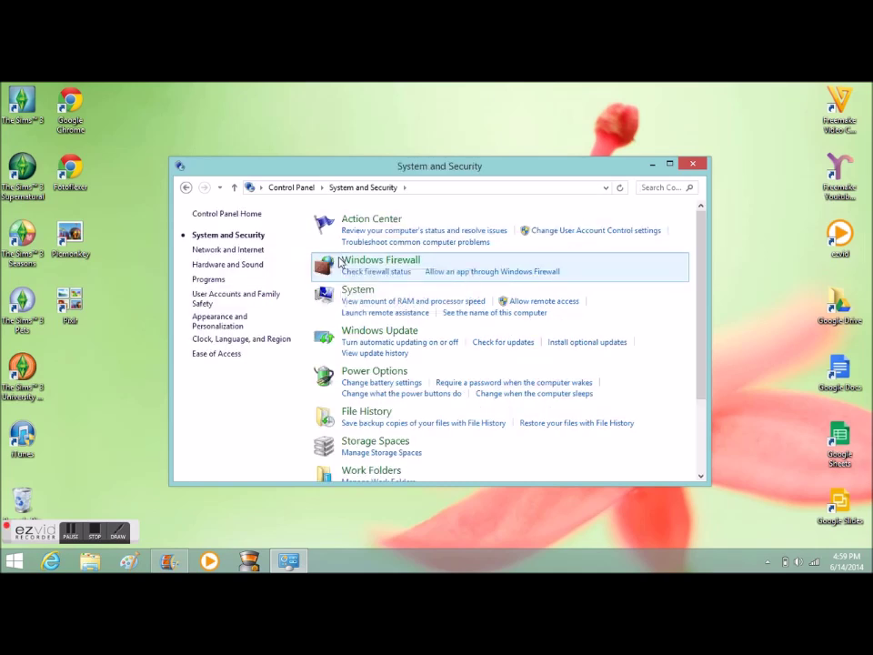
pyautogui.click(367, 333)
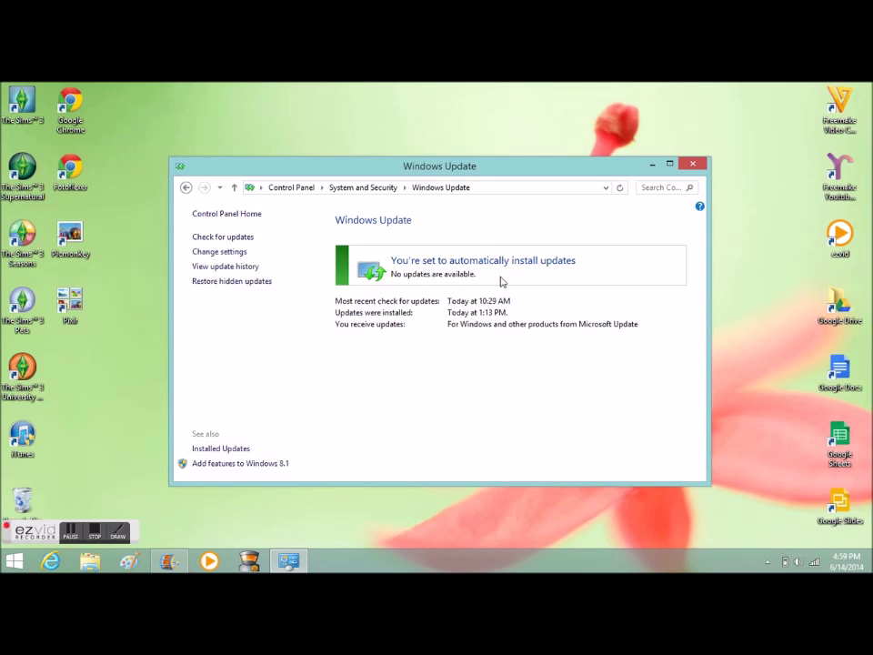
pyautogui.click(693, 163)
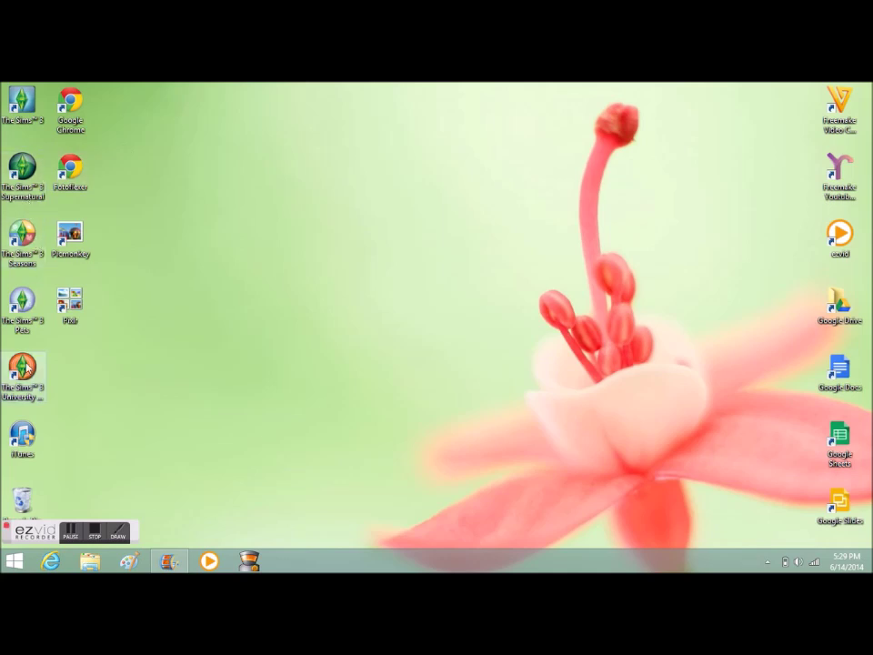
# Step: Go to the University Life shortcut's file location and select TS3EP09 in its Bin folder
pyautogui.rightClick(27, 364)
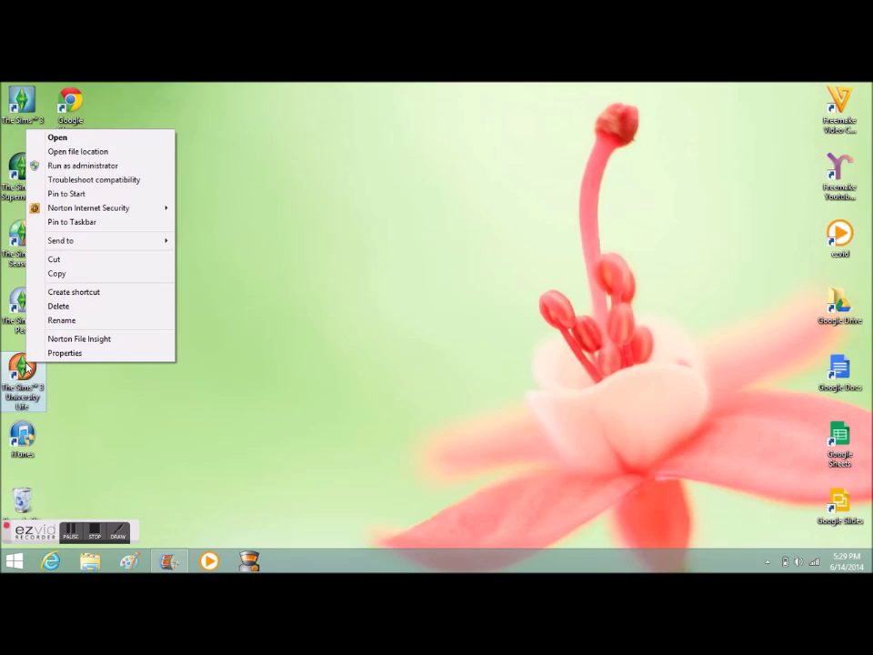
pyautogui.click(167, 160)
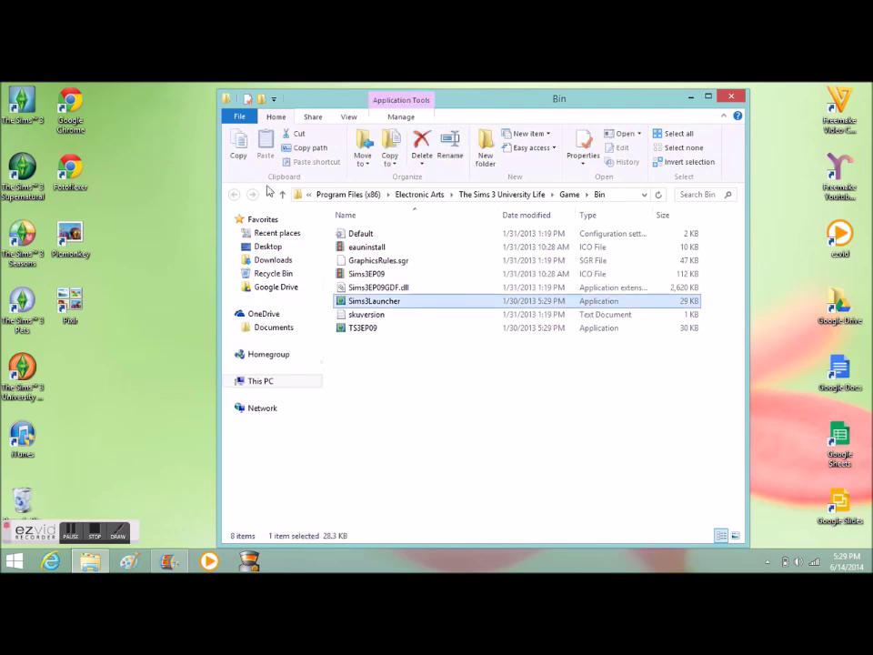
pyautogui.click(443, 331)
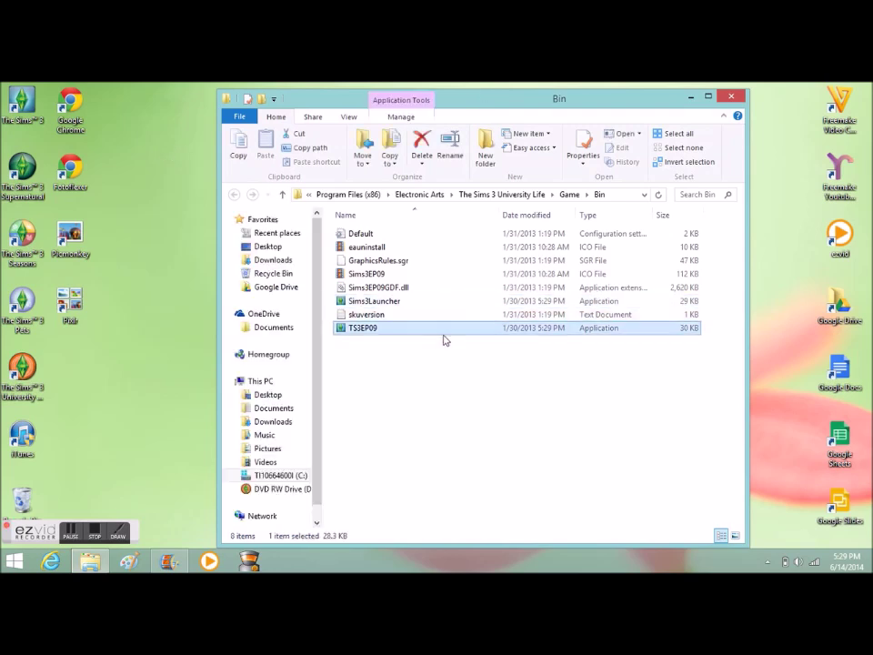
# Step: Send TS3EP09 to the desktop as a shortcut, close Explorer, and launch the new shortcut
pyautogui.rightClick(490, 325)
pyautogui.moveTo(627, 421)
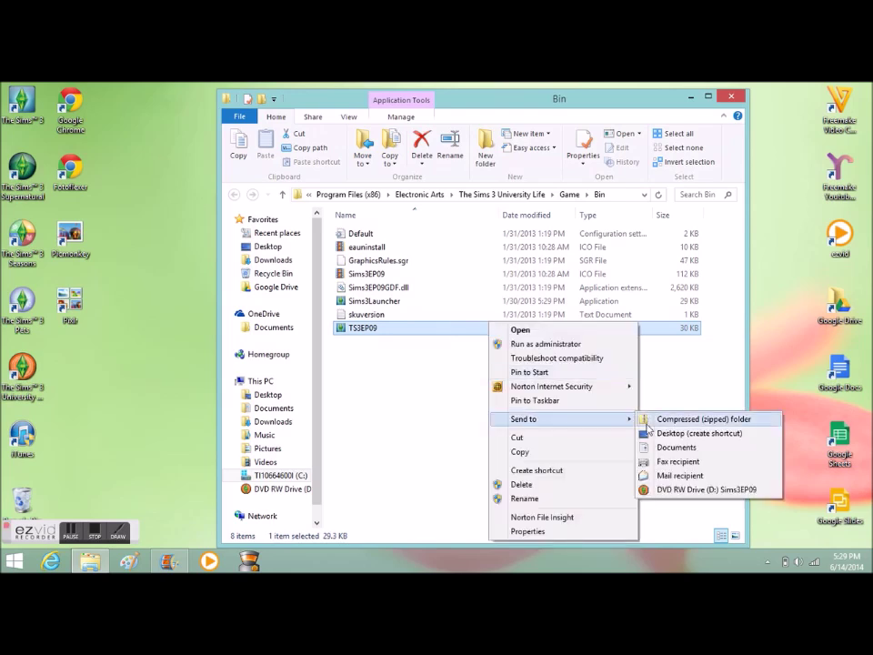
pyautogui.click(673, 436)
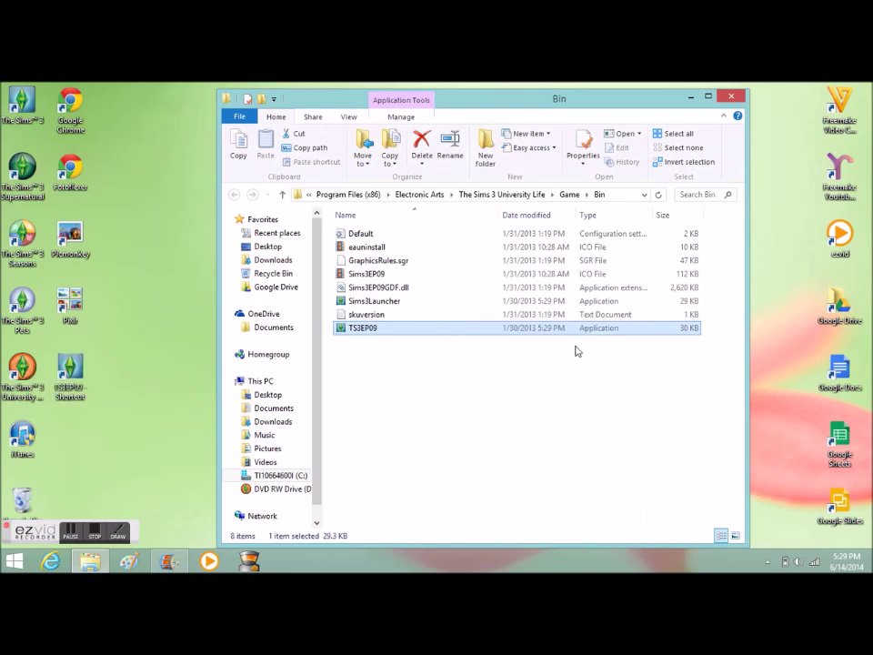
pyautogui.click(731, 96)
pyautogui.doubleClick(73, 377)
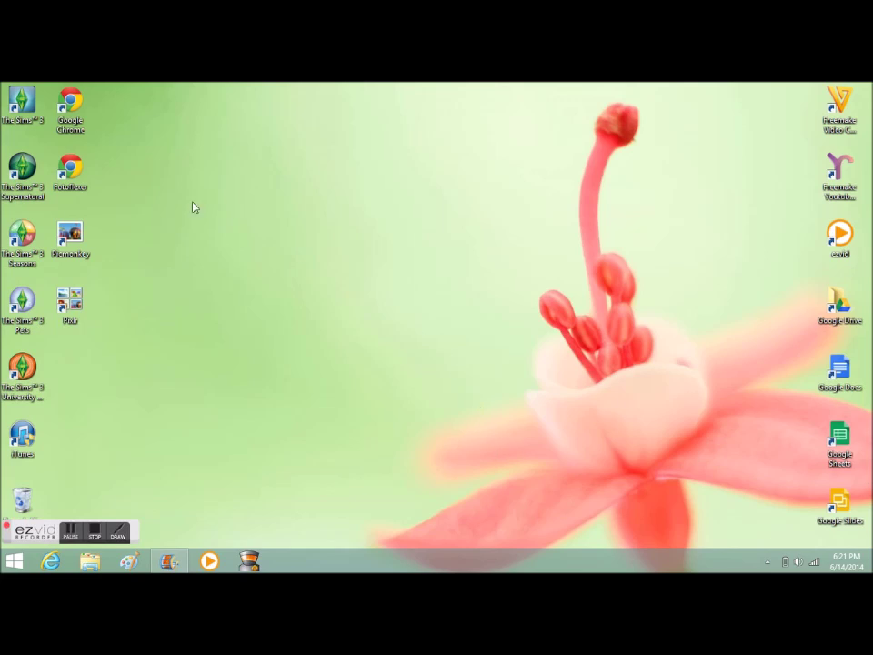
# Step: Launch Google Chrome and navigate to origin.com from the address bar
pyautogui.doubleClick(79, 115)
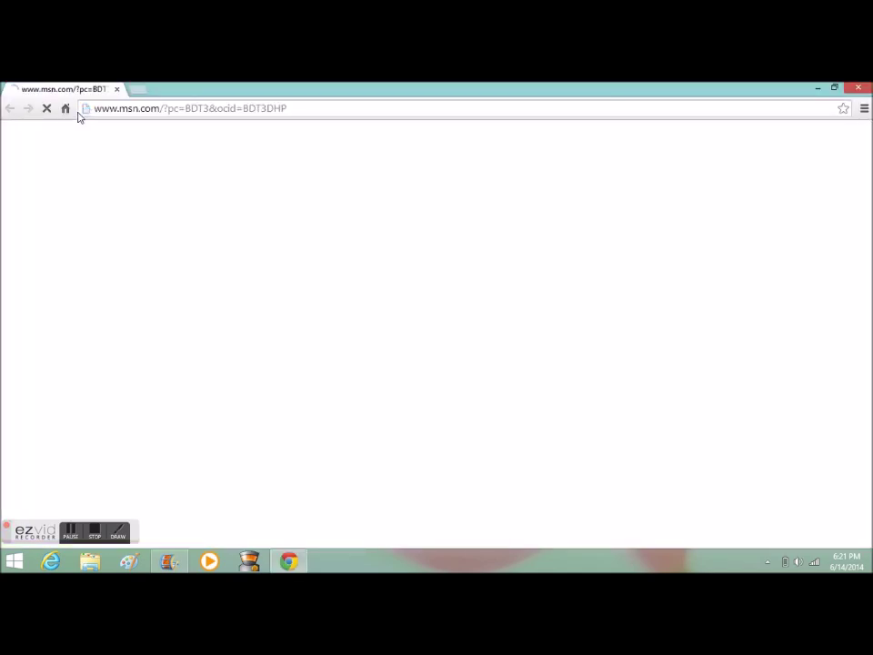
pyautogui.click(111, 110)
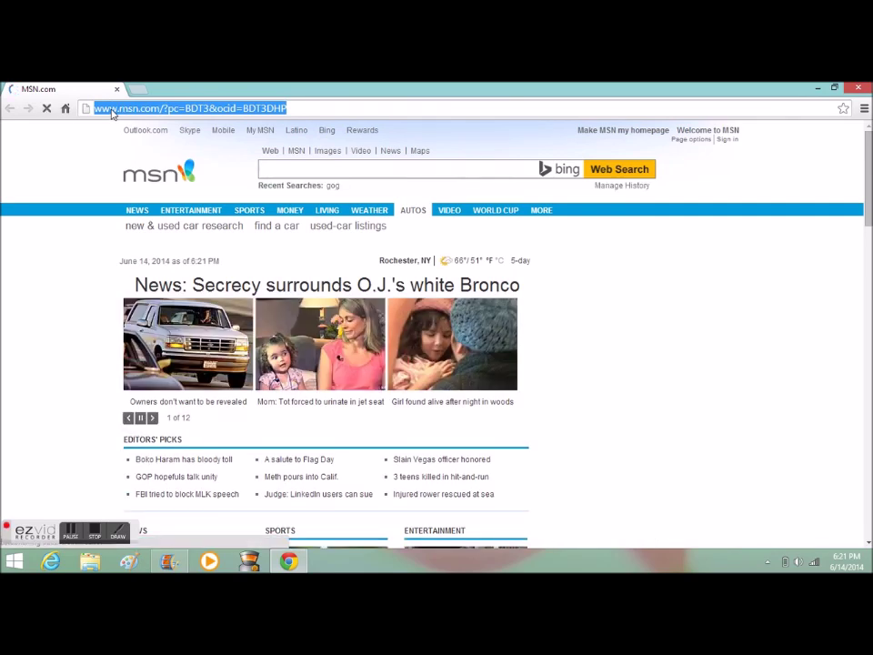
pyautogui.write('ori')
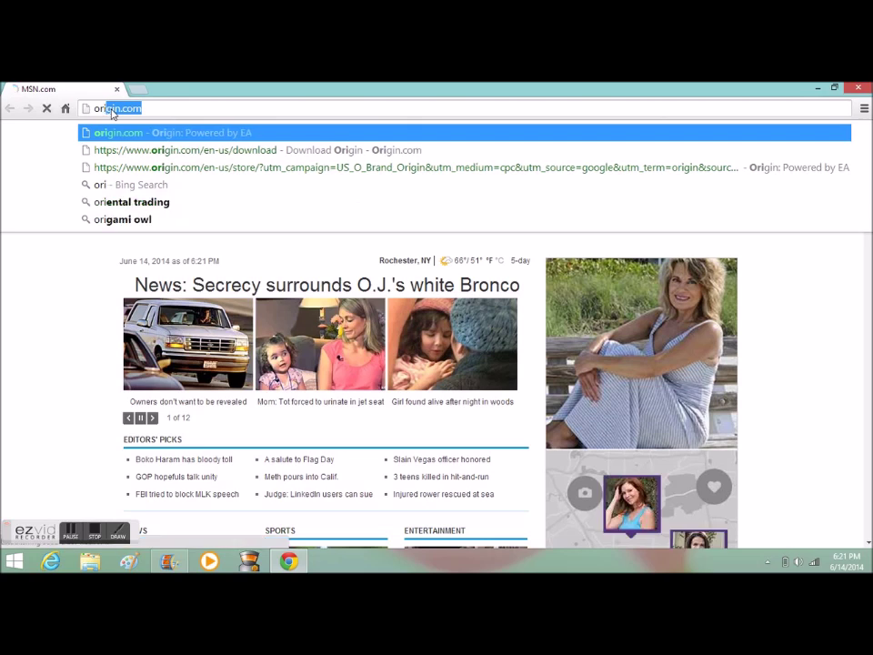
pyautogui.write('gin.')
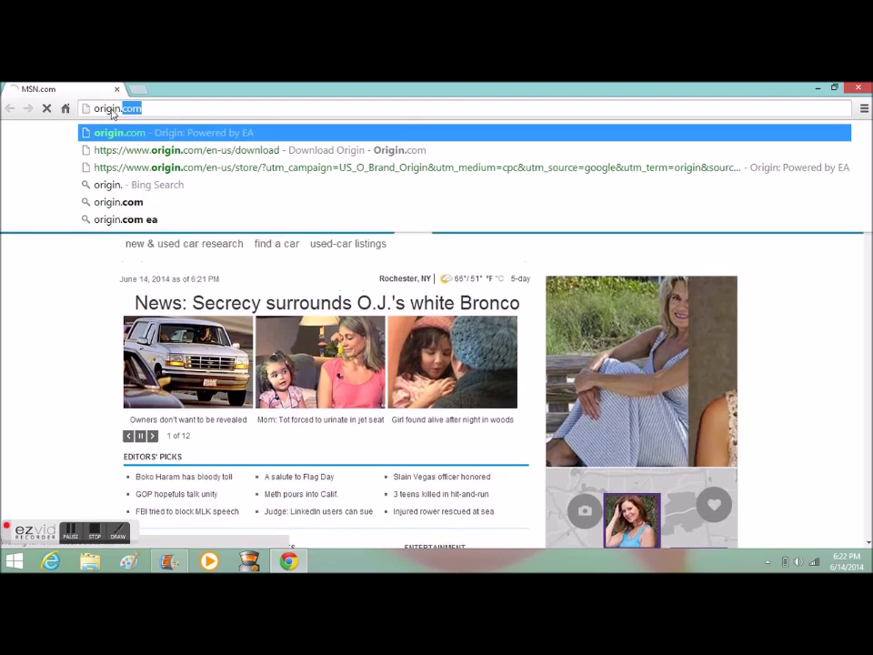
pyautogui.press('Return')
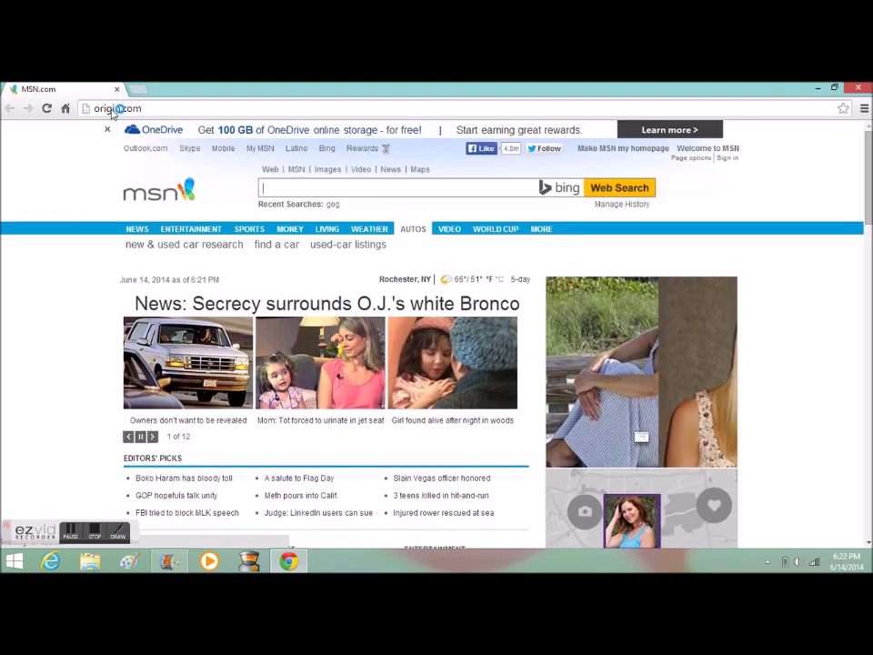